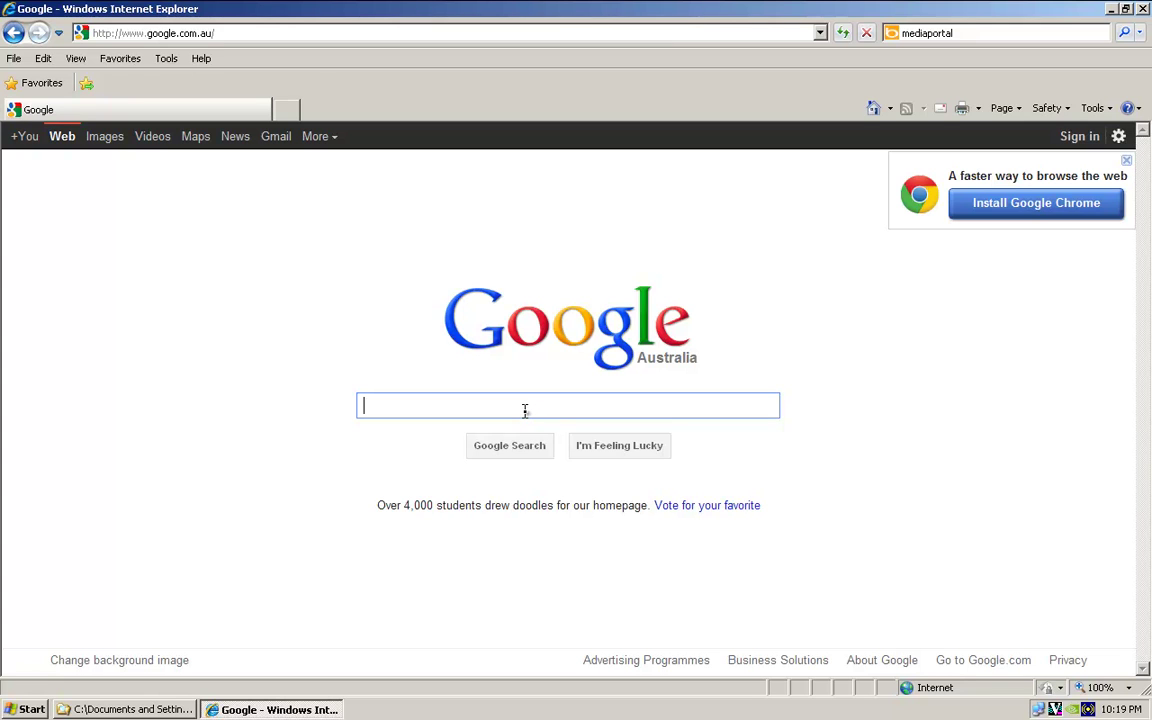
- Run a Google search for 'mediaportal'
text(med)
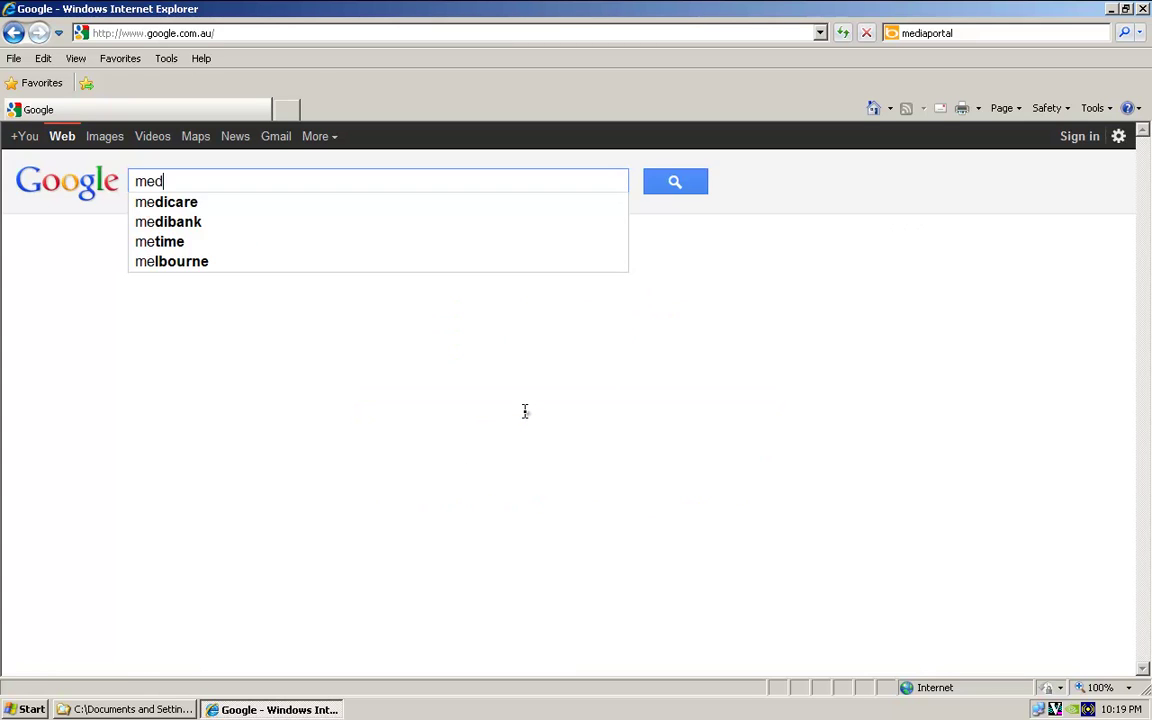
text(ia)
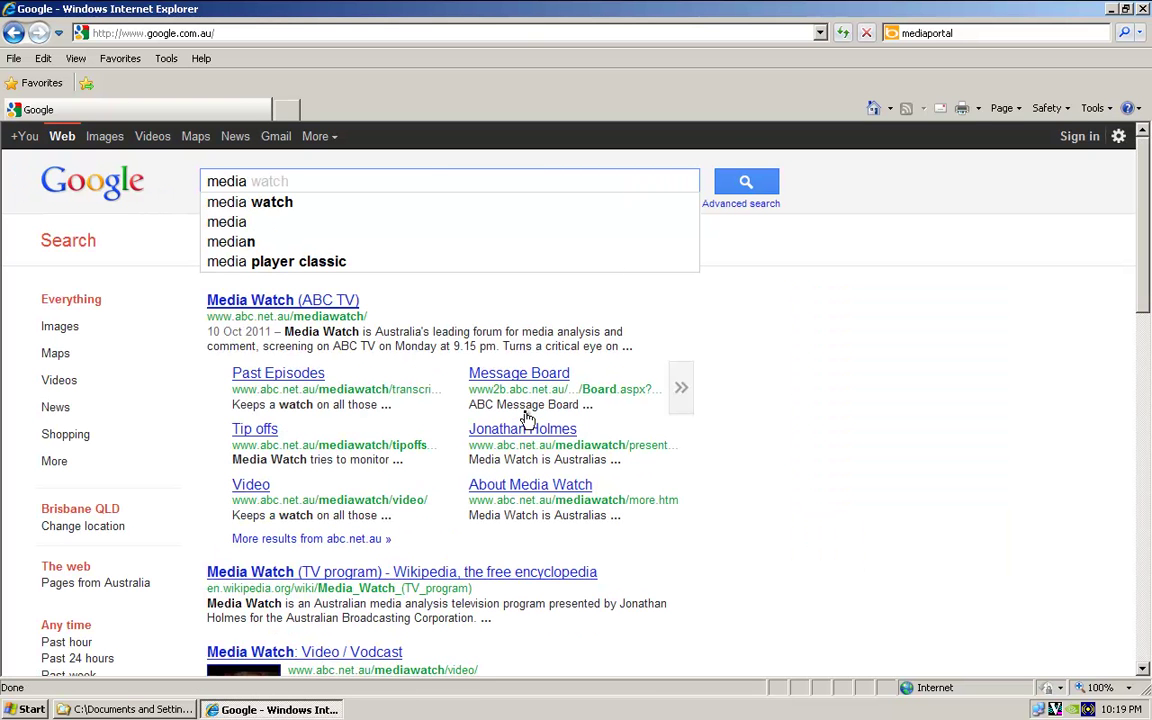
text(portal)
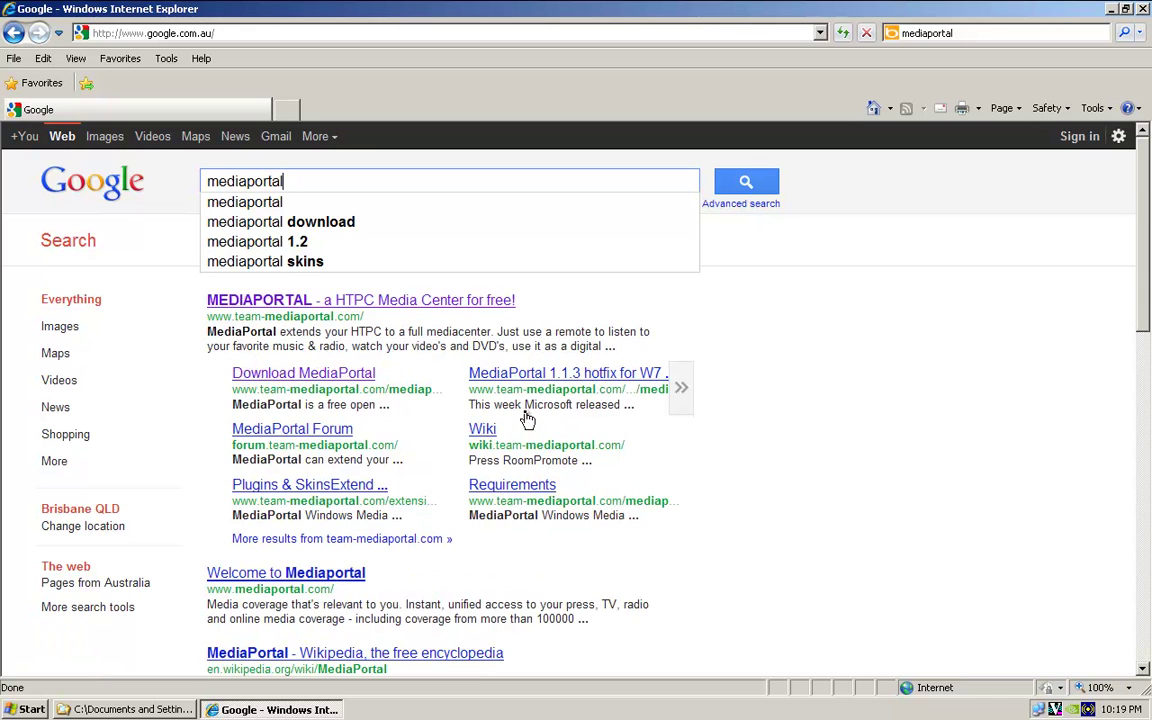
key(Return)
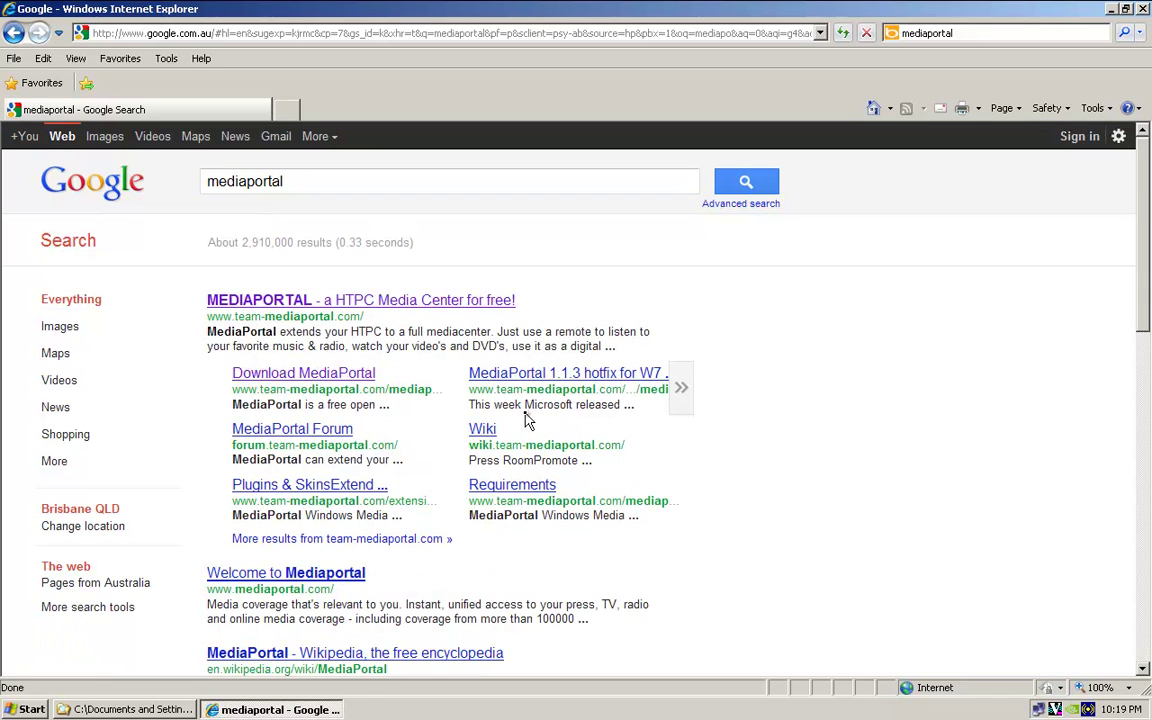
mouse_move(440, 338)
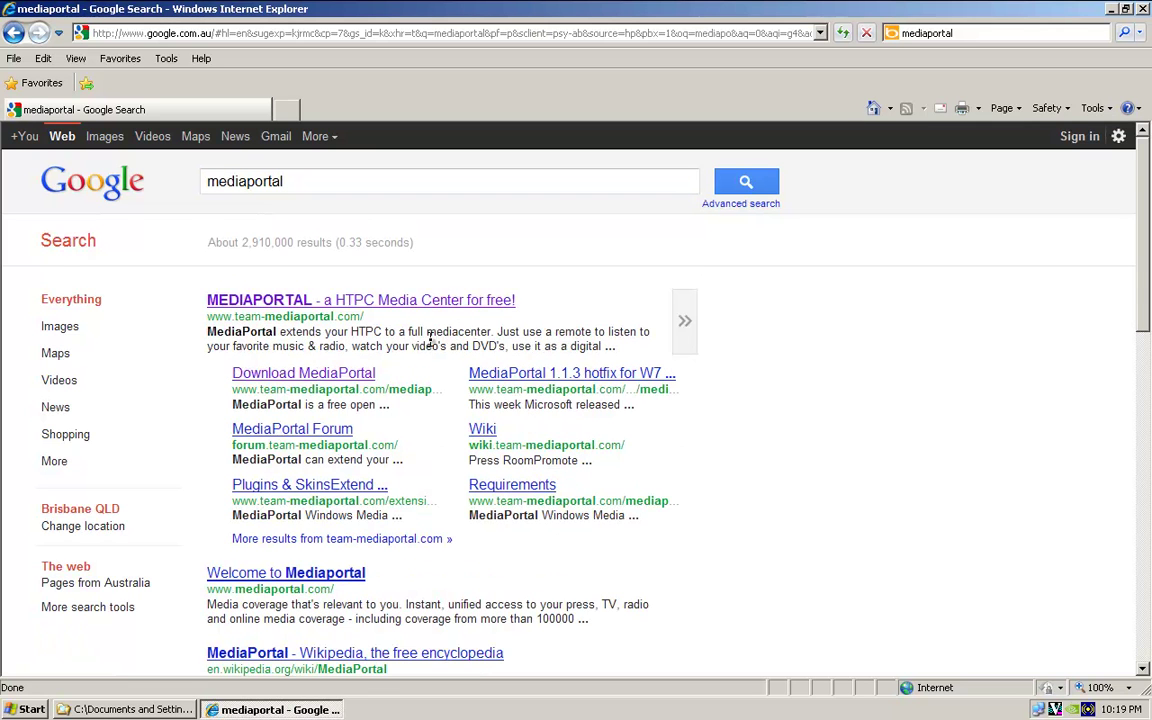
- Follow the Download MediaPortal result and start the MediaPortal 1.2.1 free download
click(349, 383)
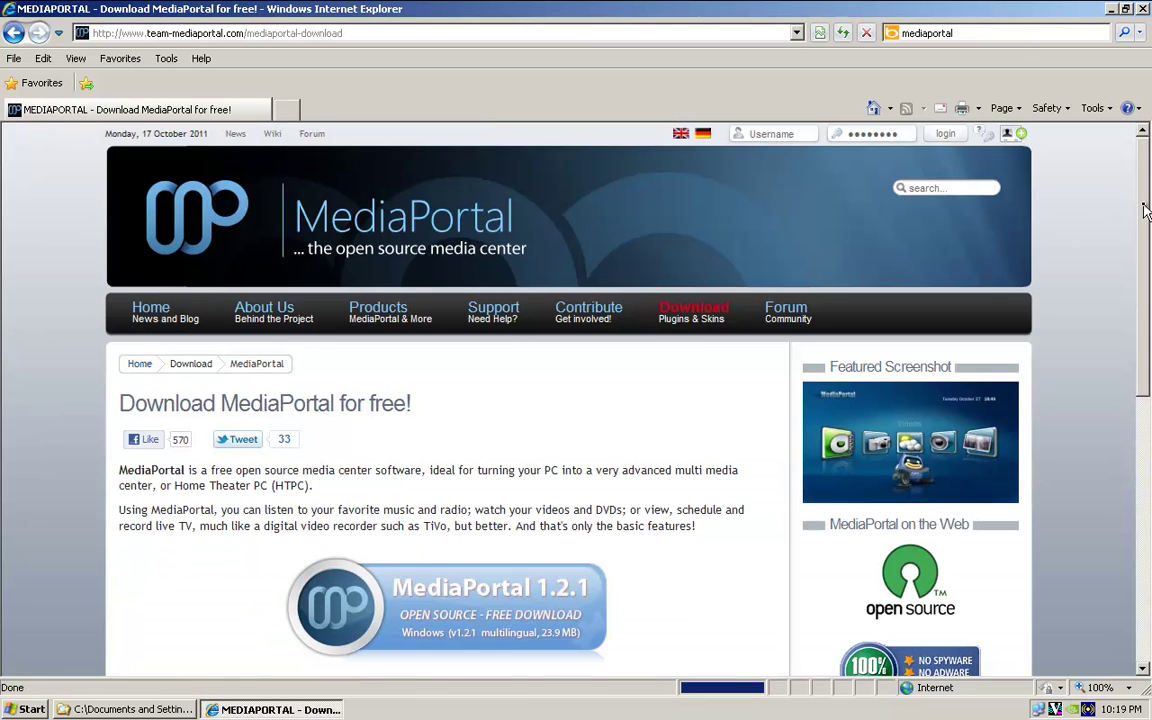
scroll(1145, 210, down, 3)
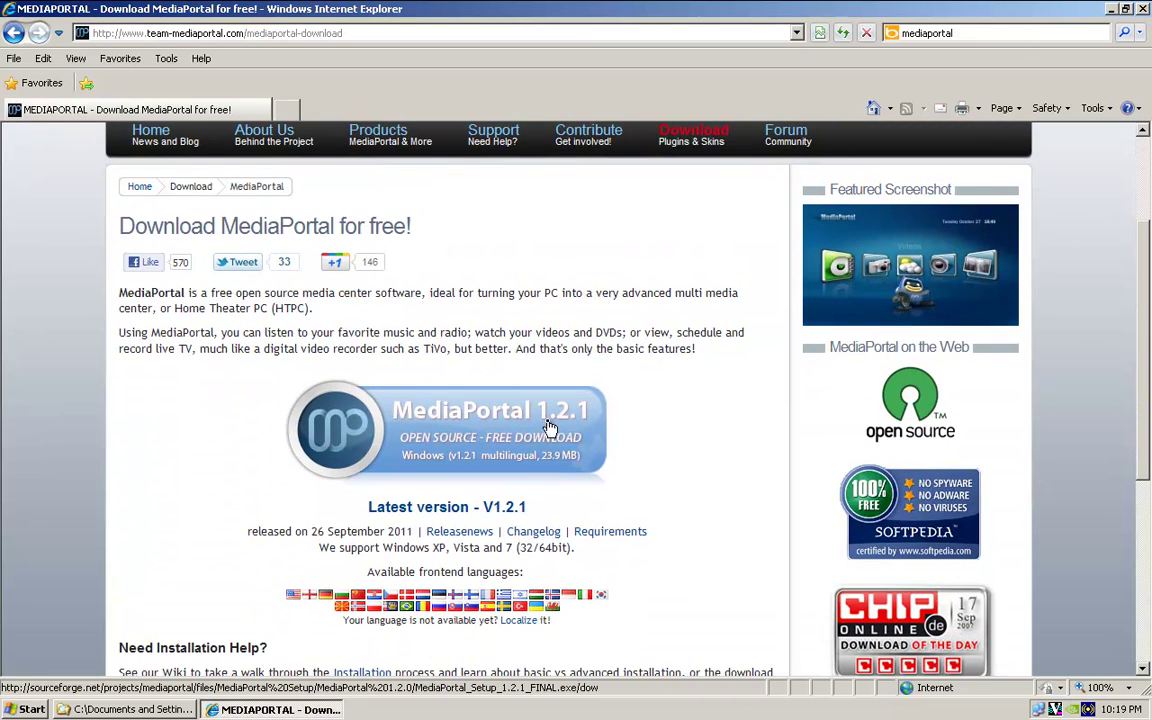
click(505, 428)
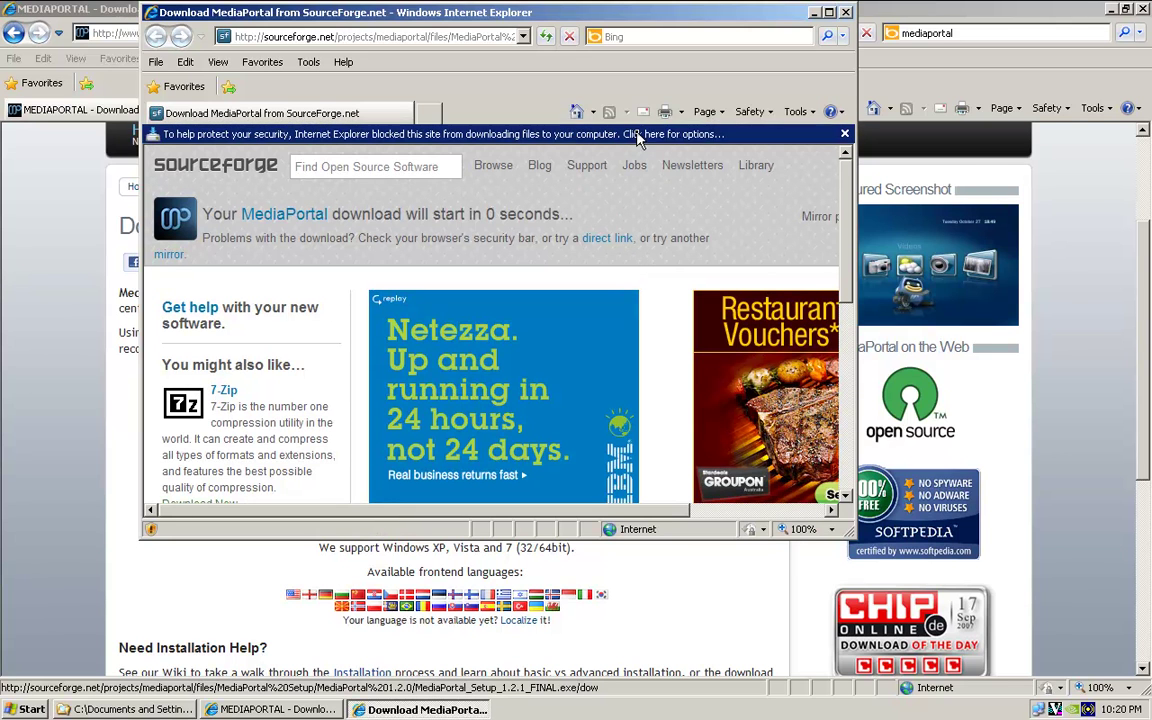
- Allow the blocked MediaPortal_Setup_1.2.1_FINAL.exe download, browse to My Documents' MediaPortal folder, then cancel saving
click(580, 135)
click(686, 143)
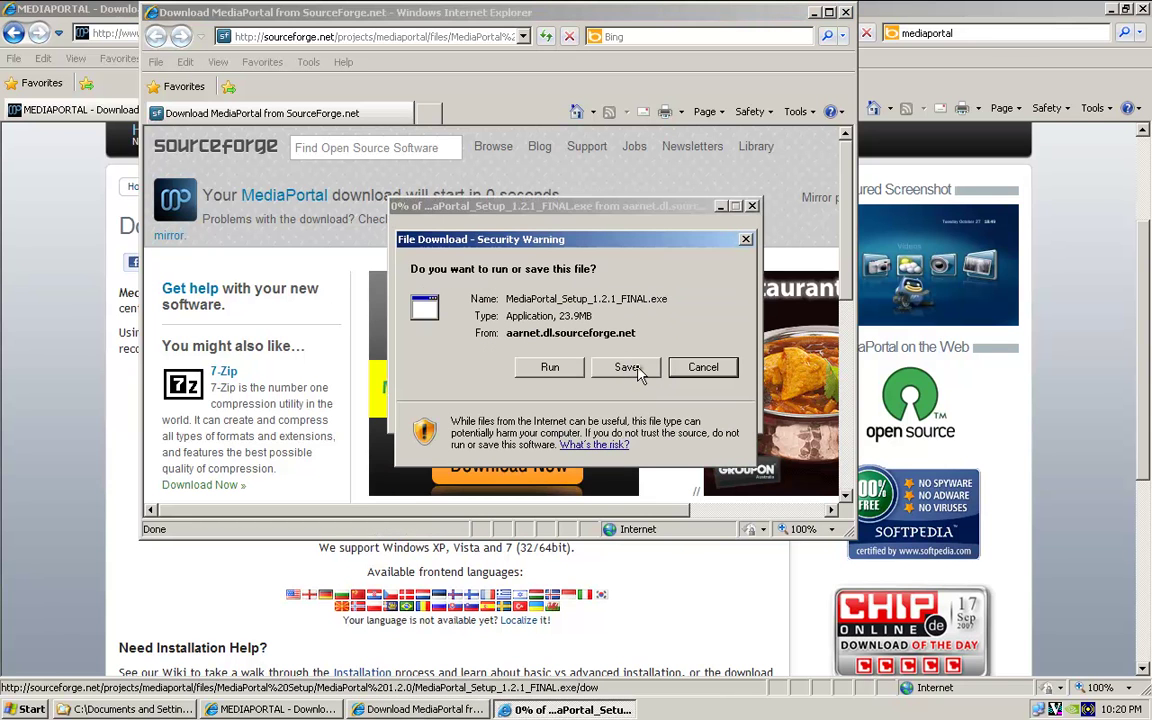
click(630, 368)
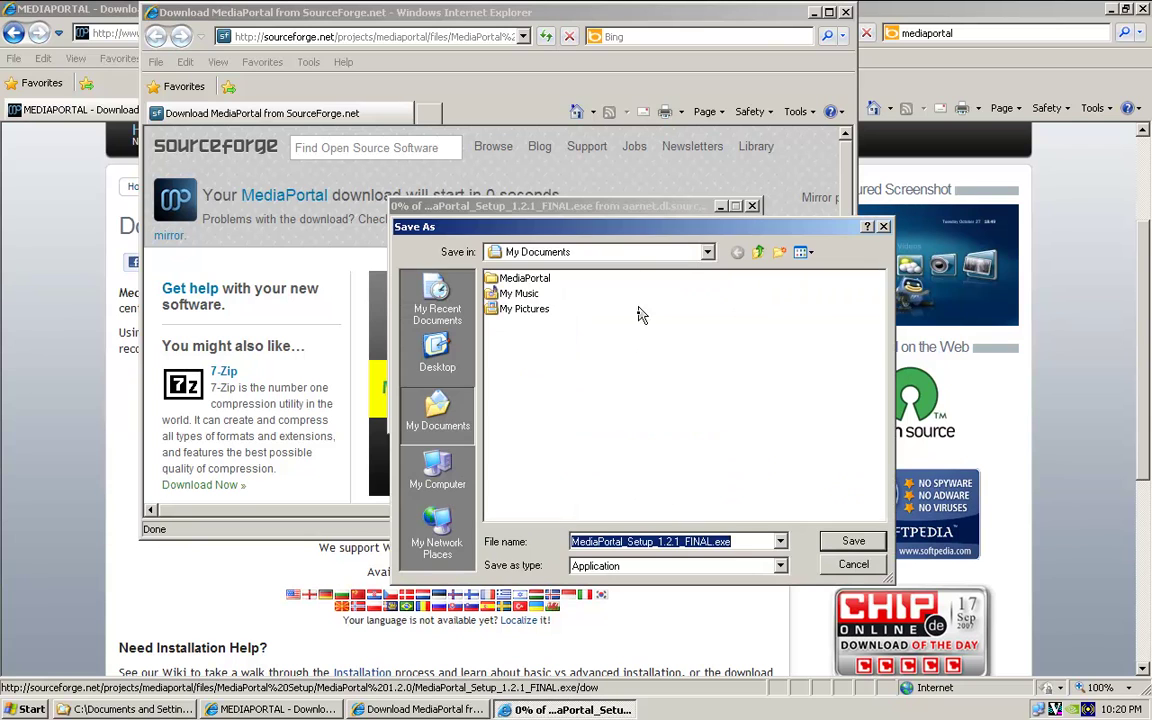
click(521, 280)
double_click(521, 280)
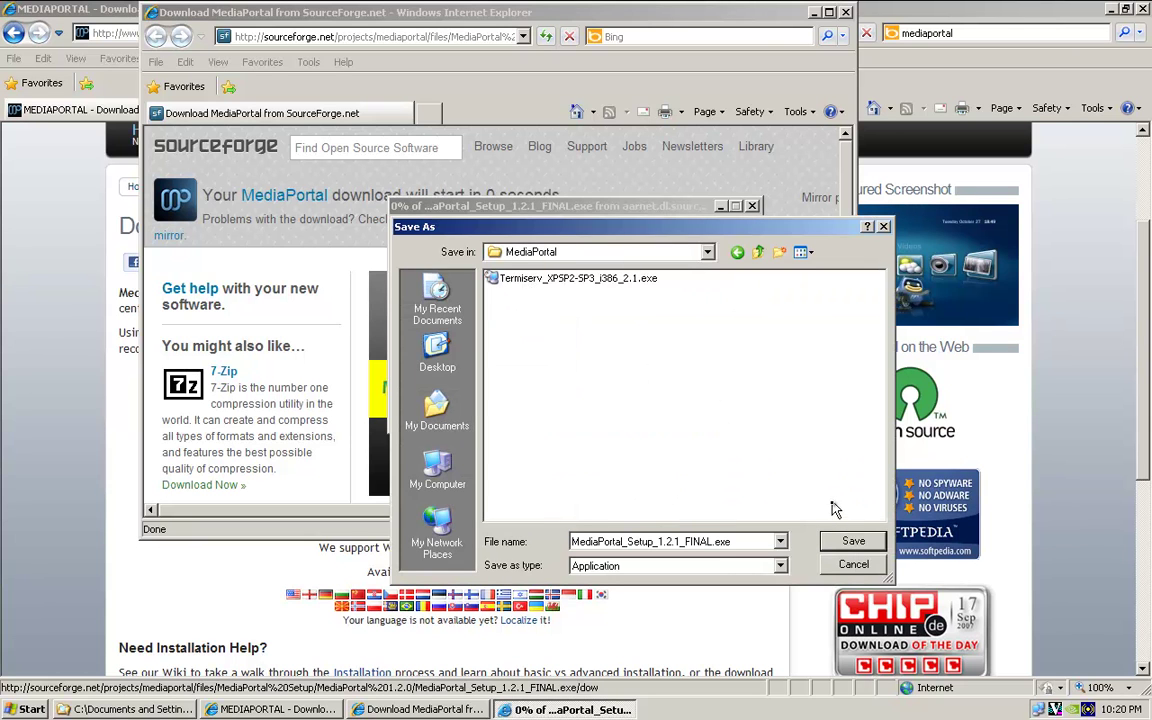
click(846, 566)
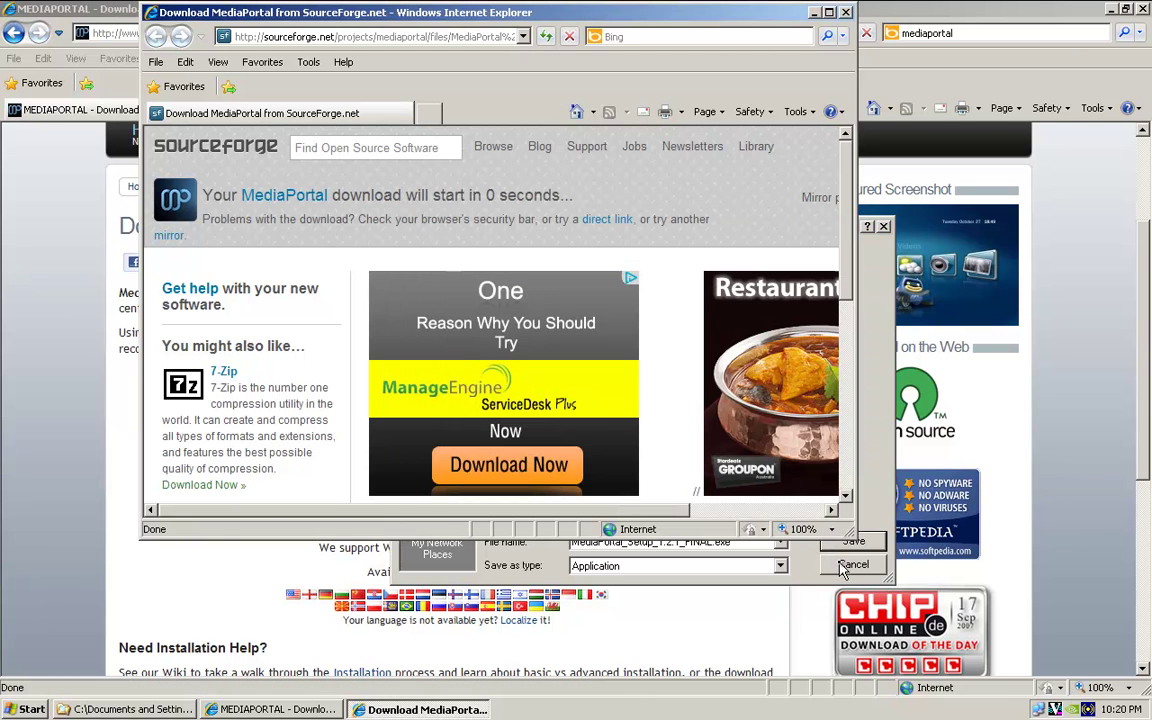
- Close the SourceForge window and go to the Download > Plugins & Skins page
click(846, 13)
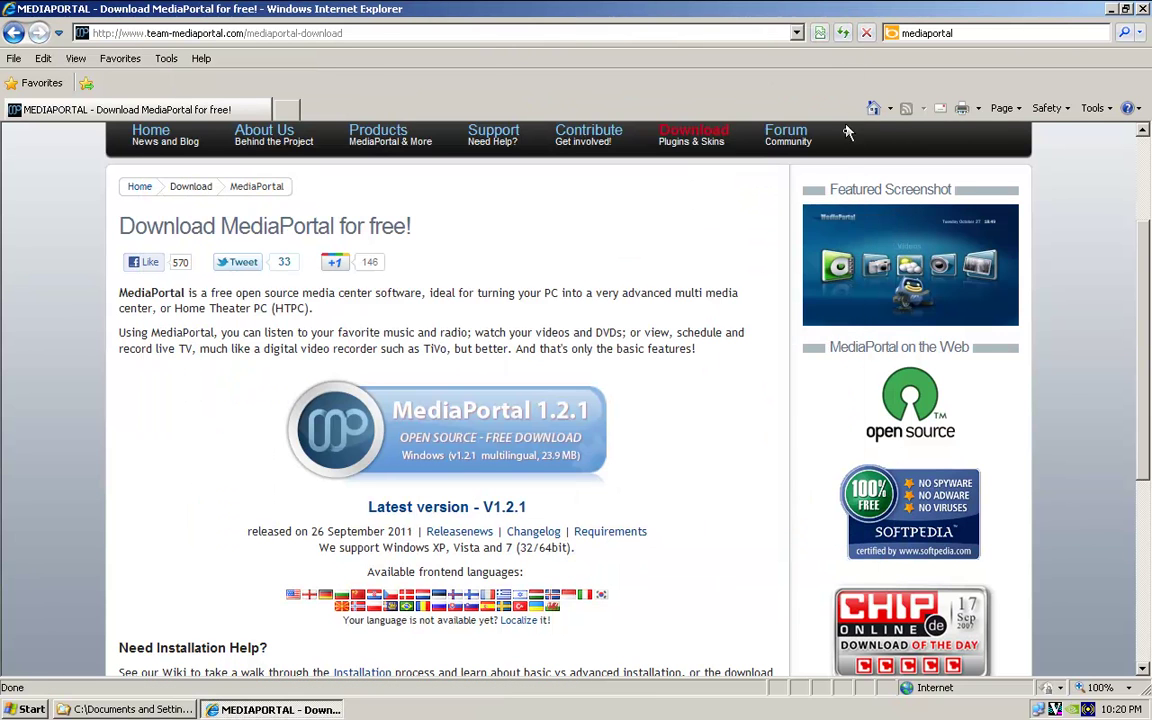
drag(1146, 338, 1144, 245)
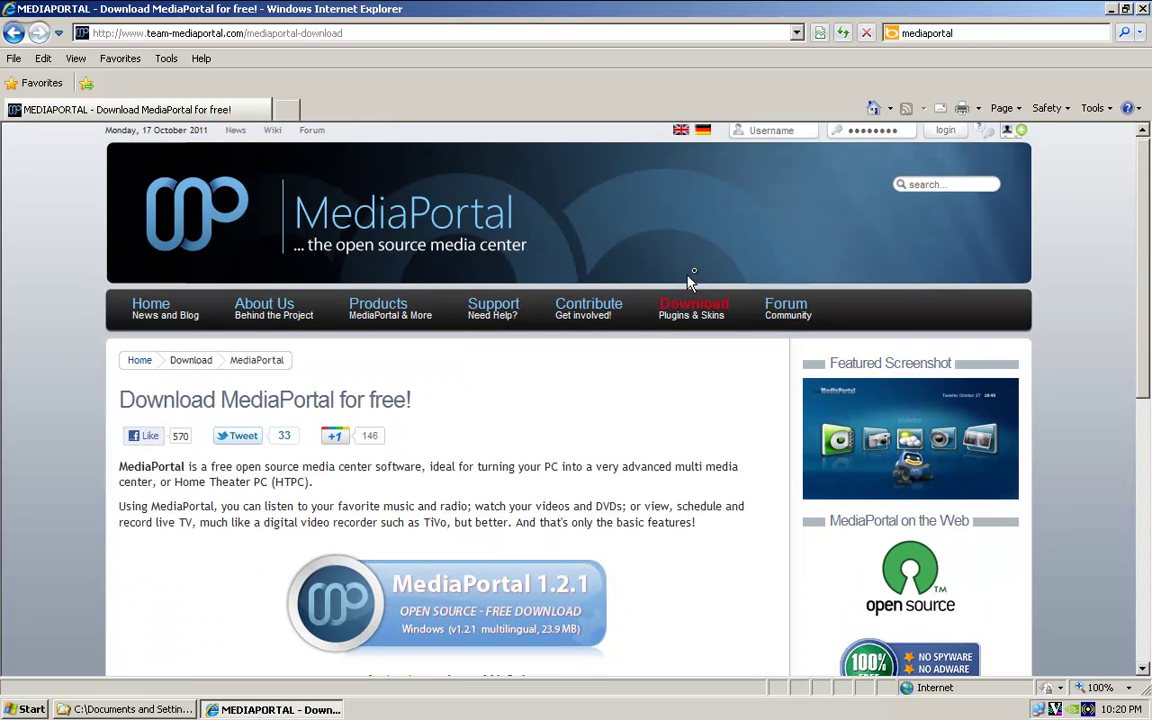
mouse_move(693, 307)
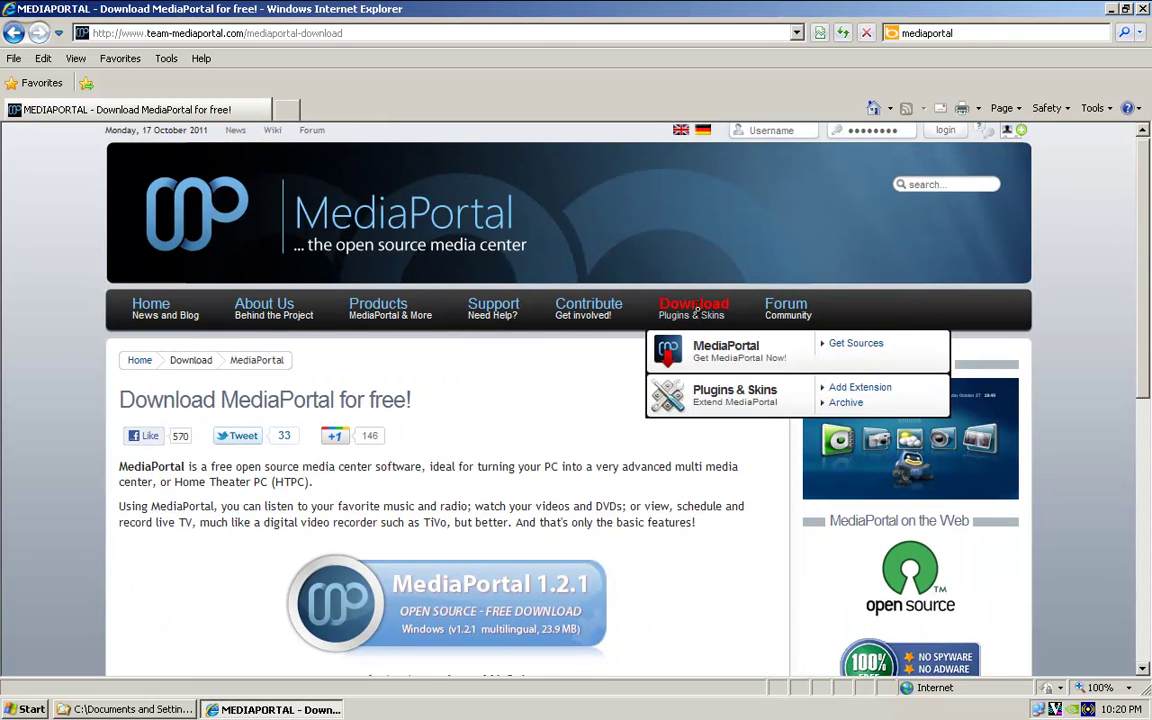
click(729, 401)
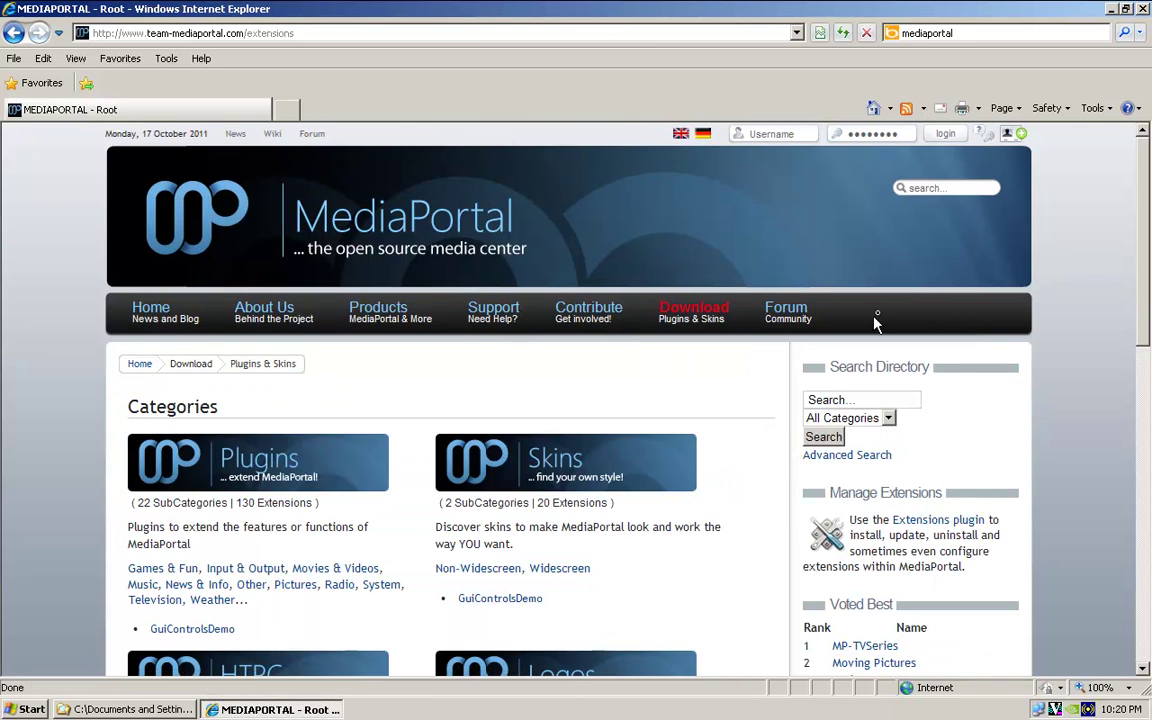
- Open MP-TVSeries from the Voted Best list and scroll to its DOWNLOAD button
drag(1146, 220, 970, 295)
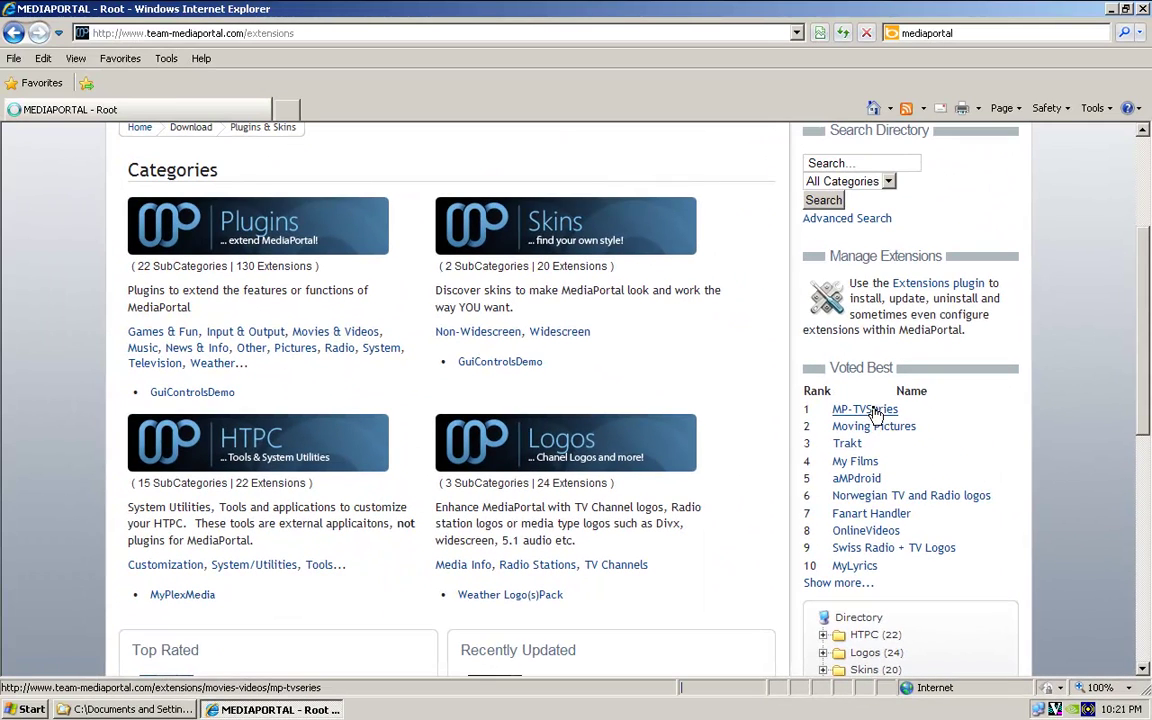
click(865, 410)
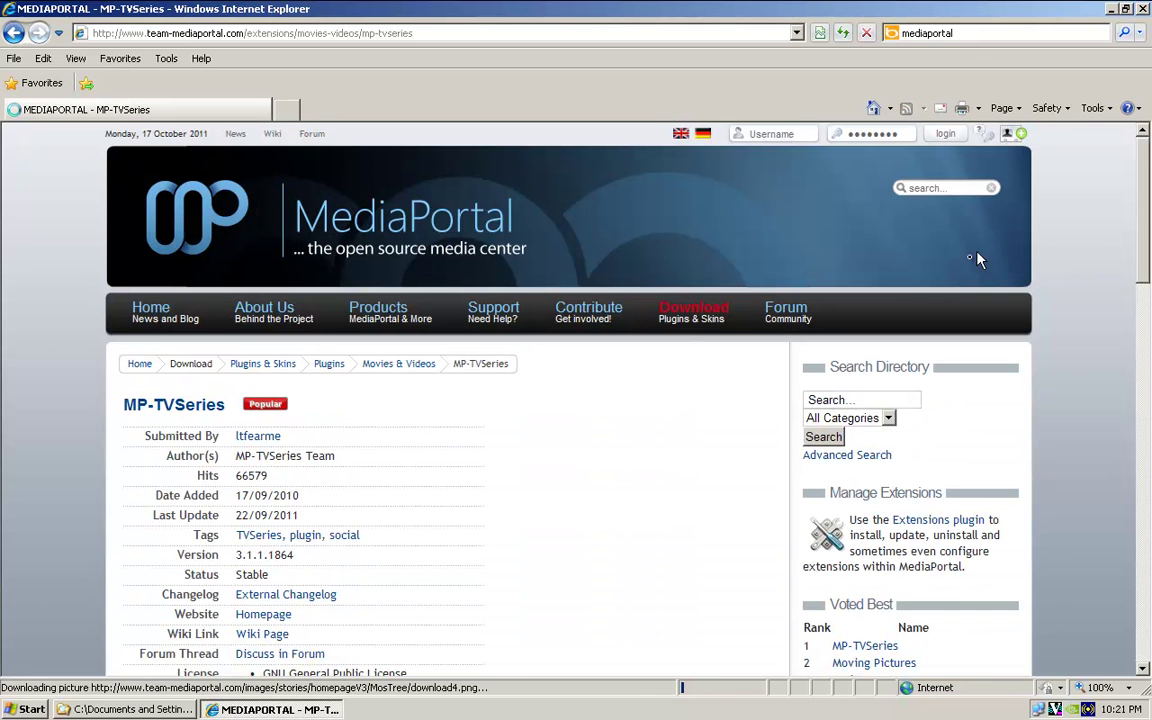
drag(1146, 195, 1142, 240)
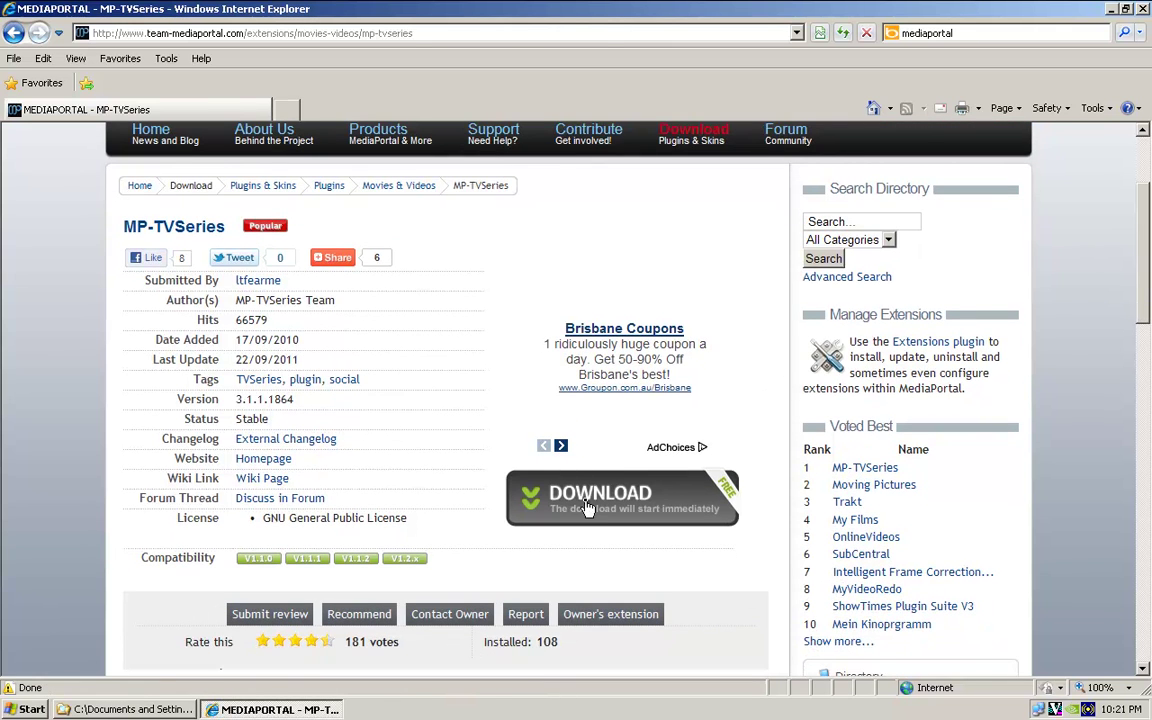
- Start saving MP-TVSeries-3.1.1.1864.mpe1, cancel it, and go back to Plugins & Skins
click(588, 503)
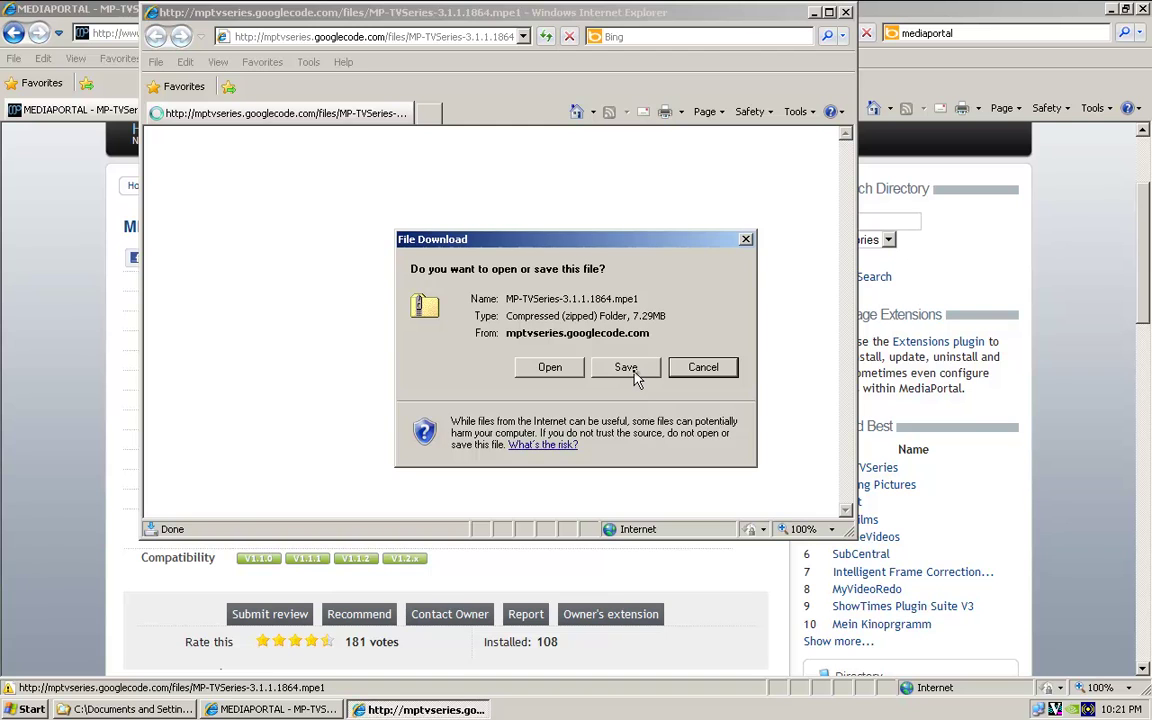
click(627, 369)
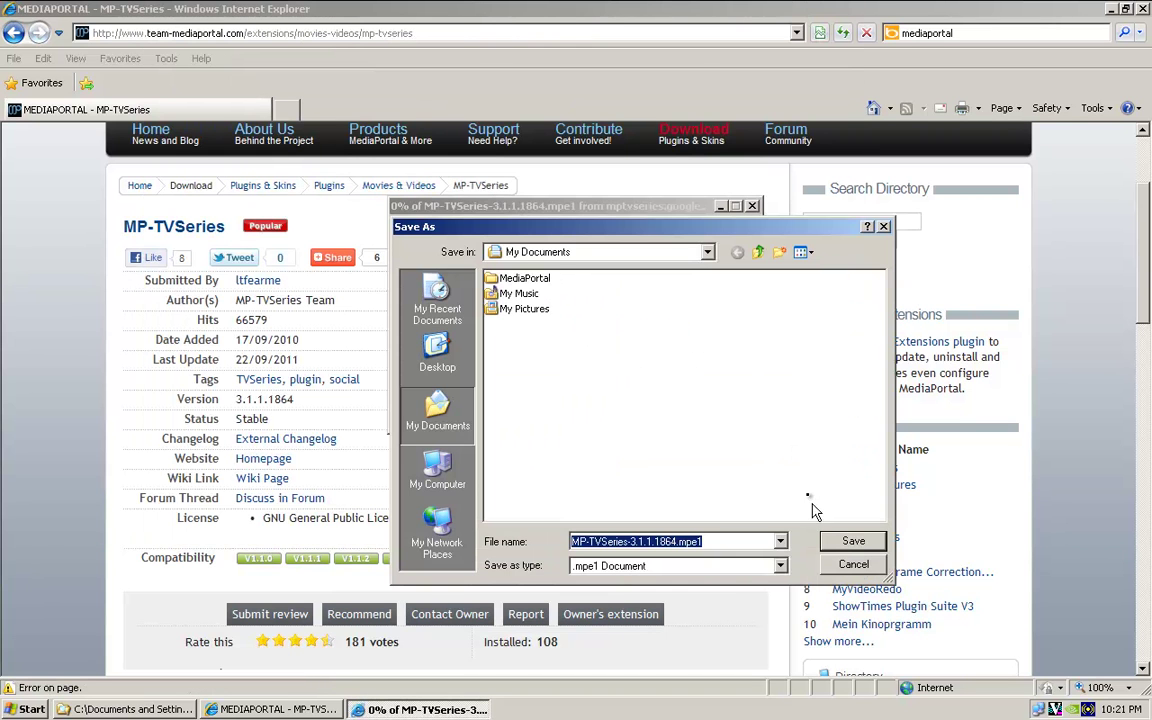
click(853, 566)
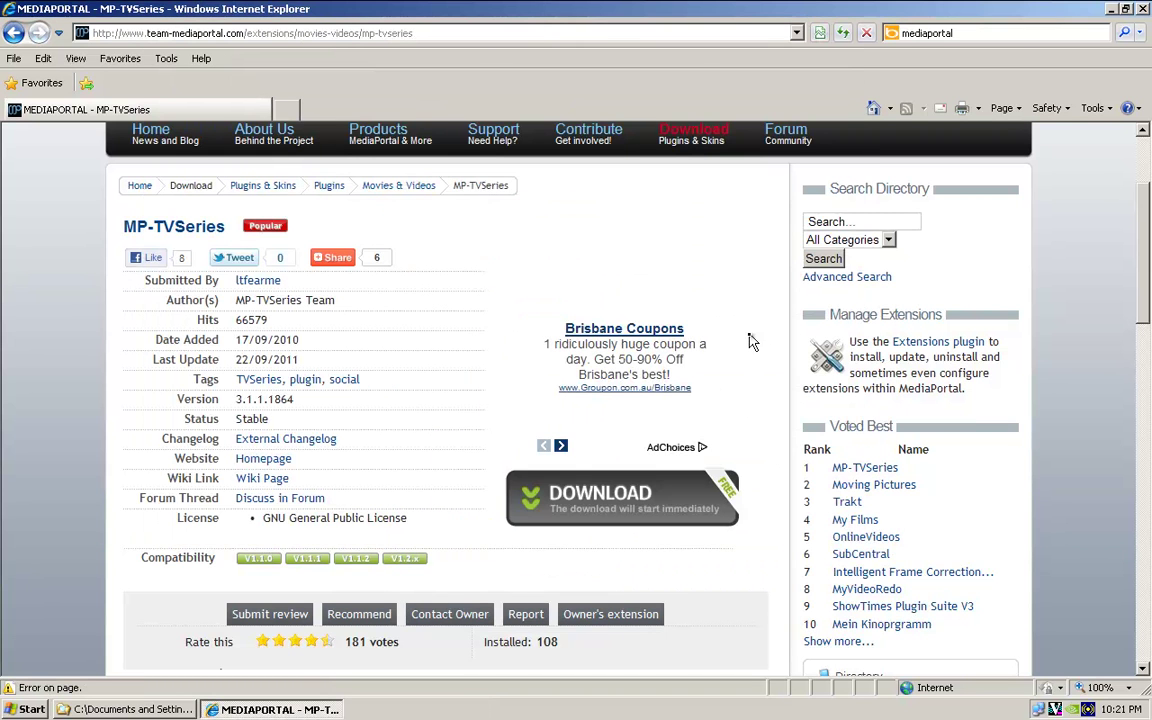
click(28, 40)
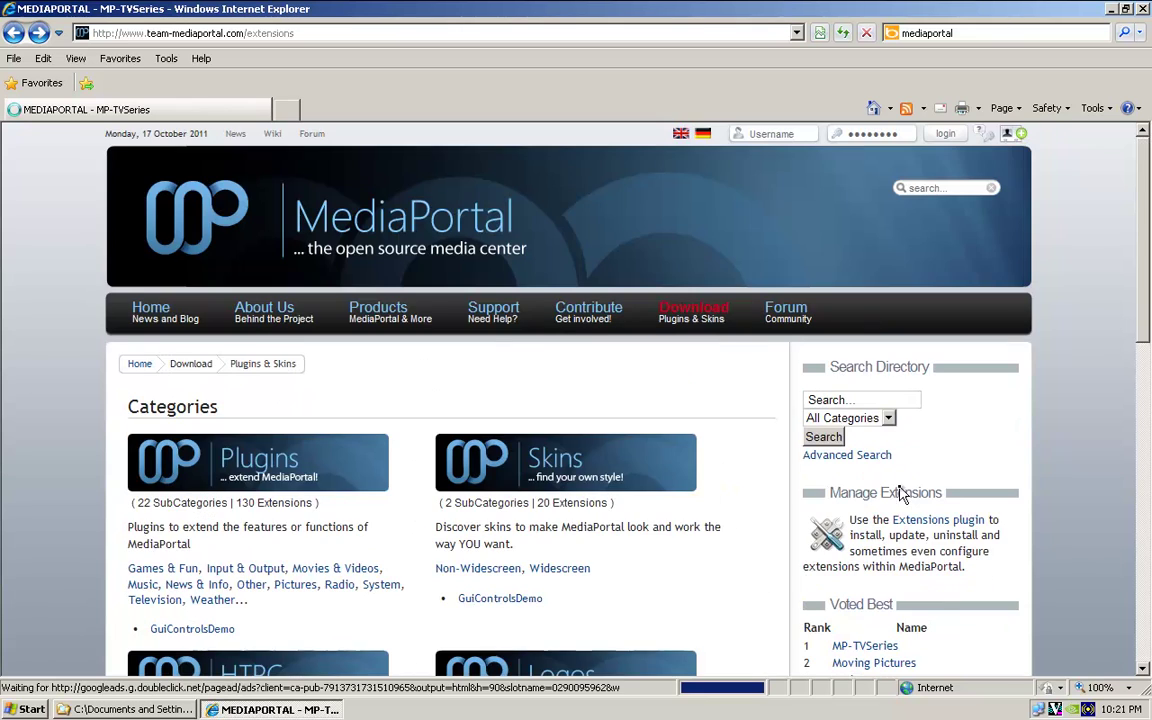
- Open the Moving Pictures 1.2.3 page from Voted Best and scroll to DOWNLOAD
scroll(910, 662, down, 3)
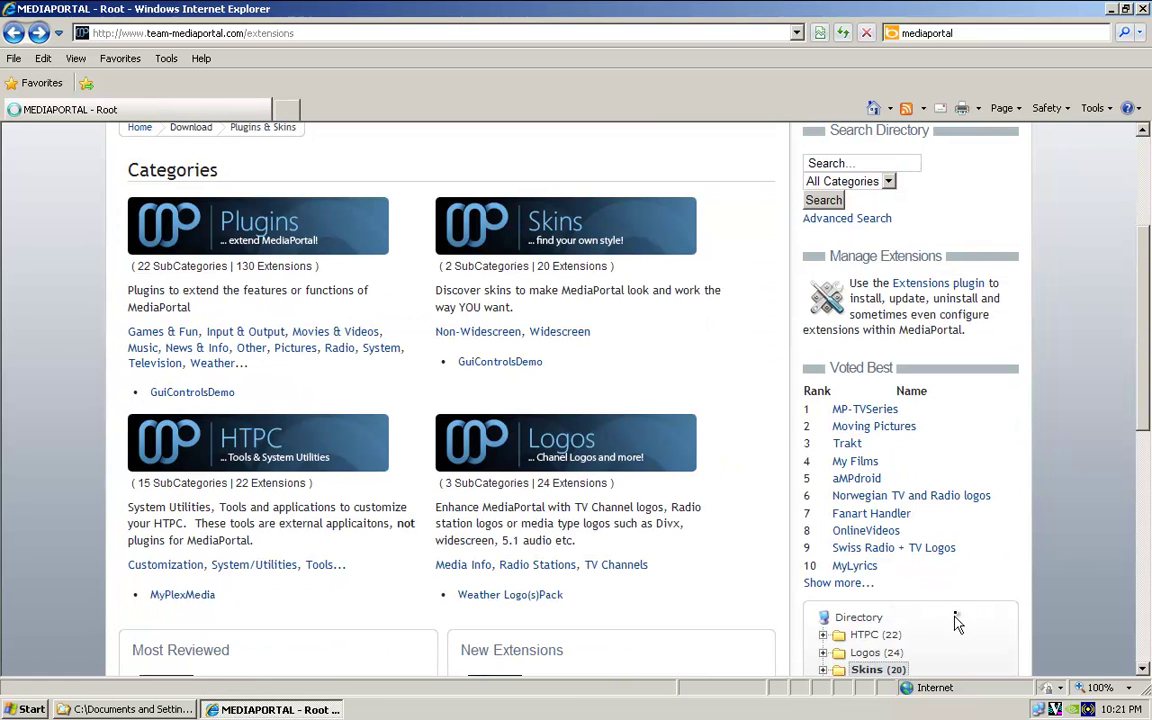
click(873, 426)
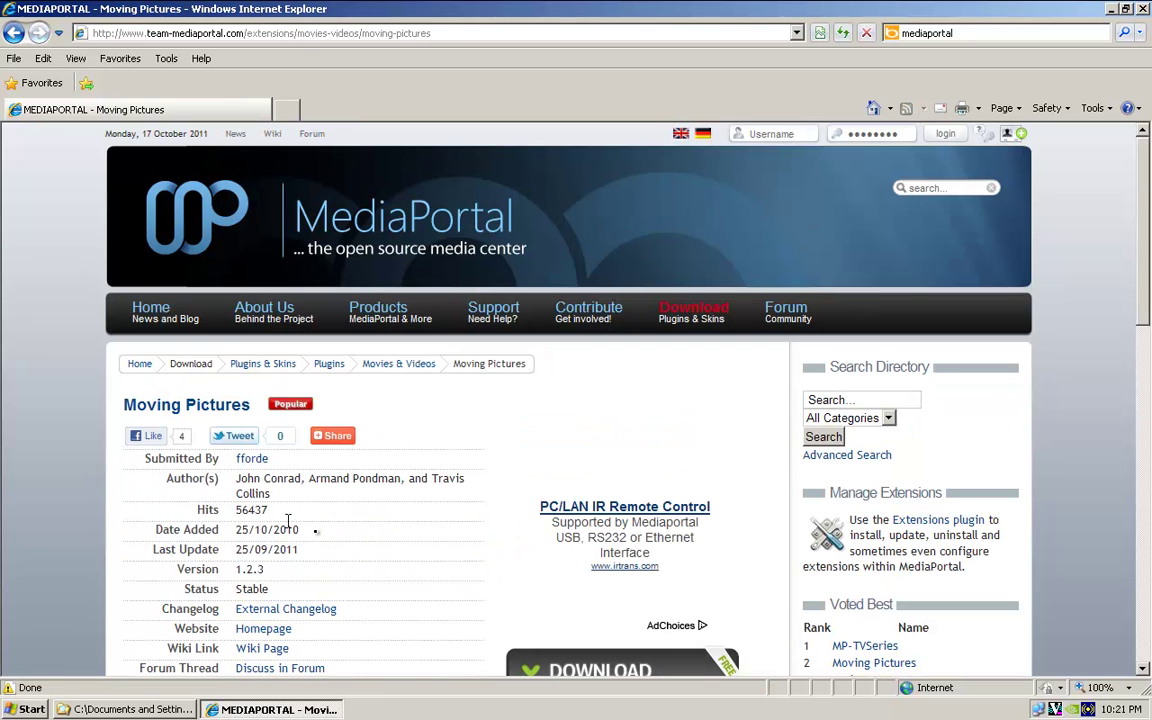
scroll(1031, 194, down, 2)
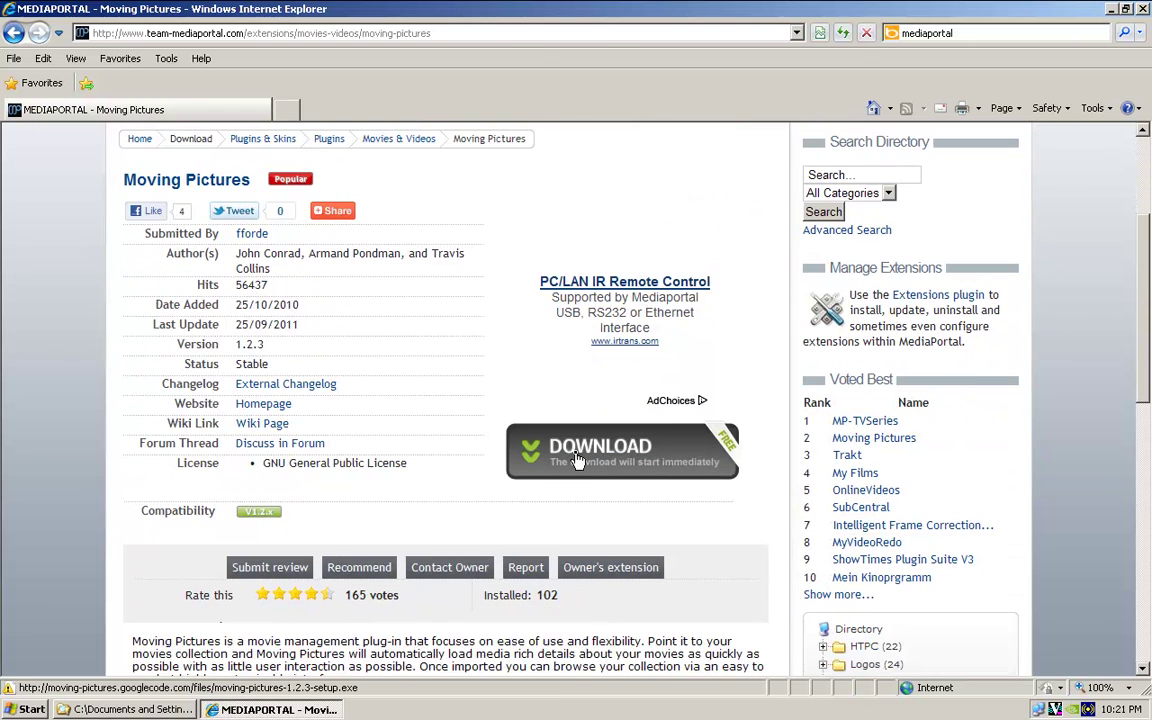
click(578, 459)
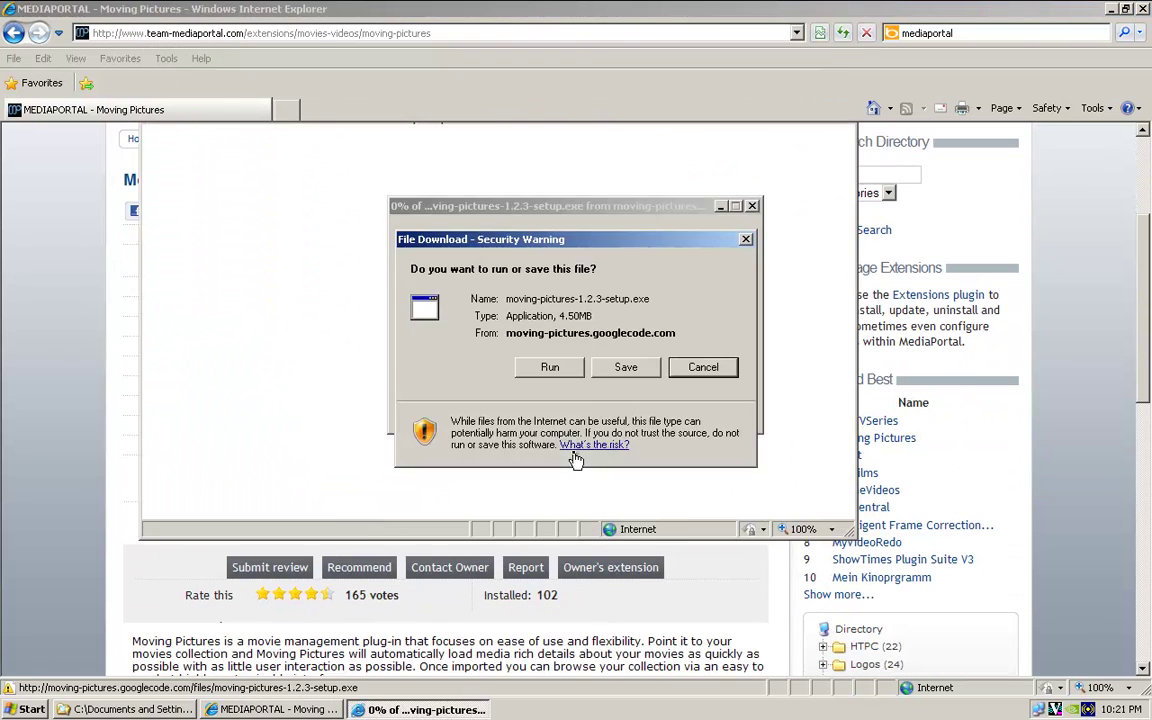
click(540, 365)
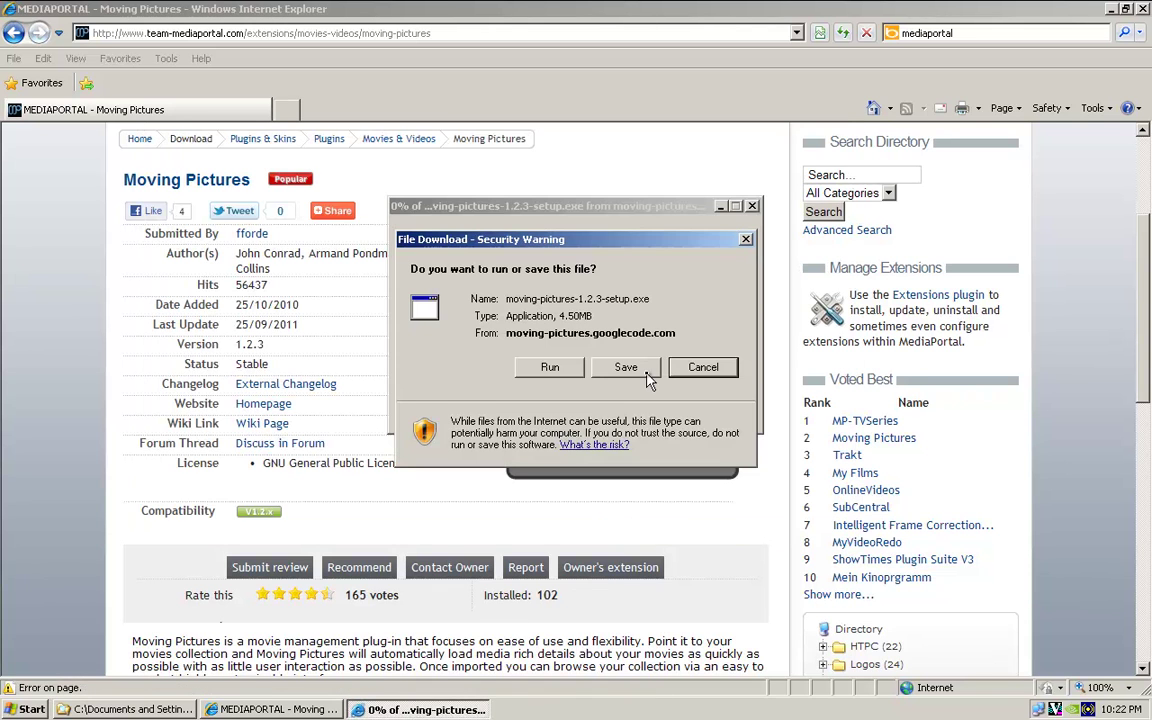
click(646, 370)
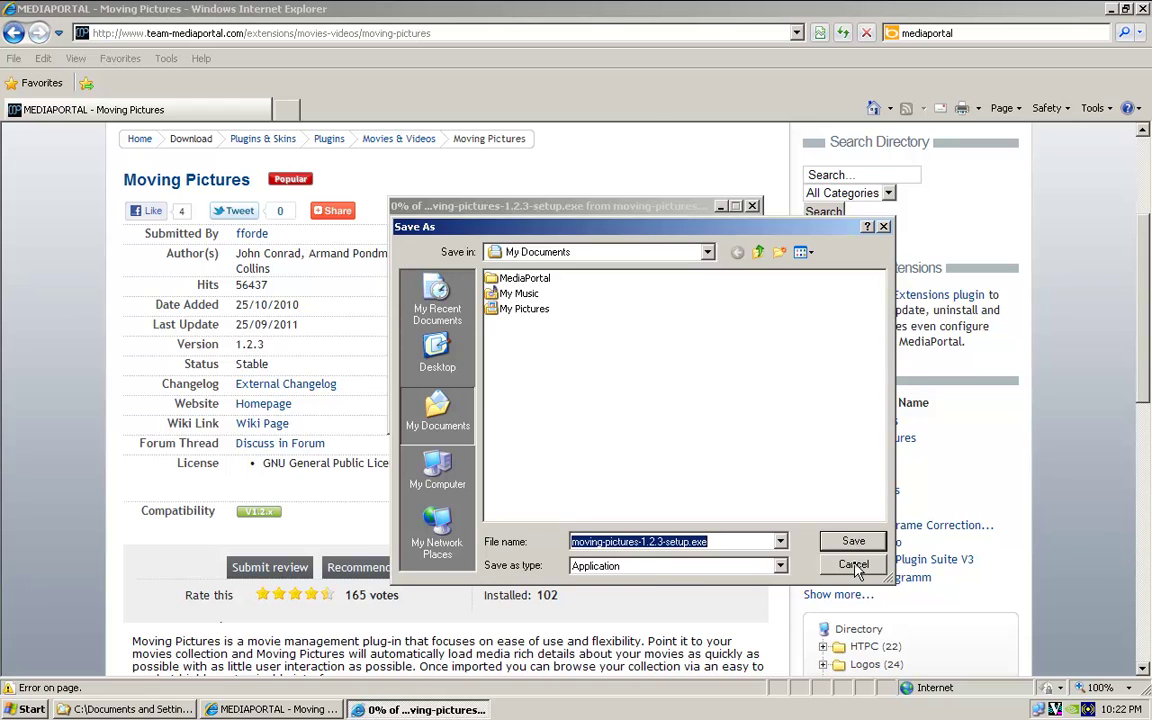
key(Escape)
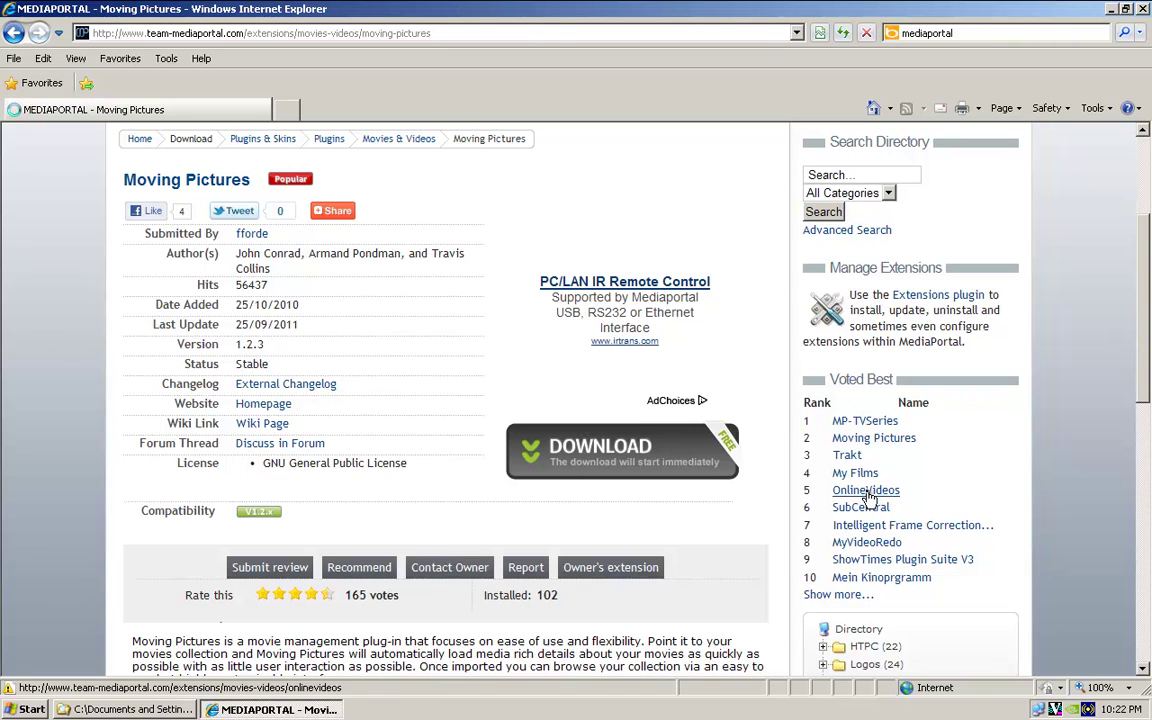
- Select OnlineVideos in the Voted Best list
click(866, 491)
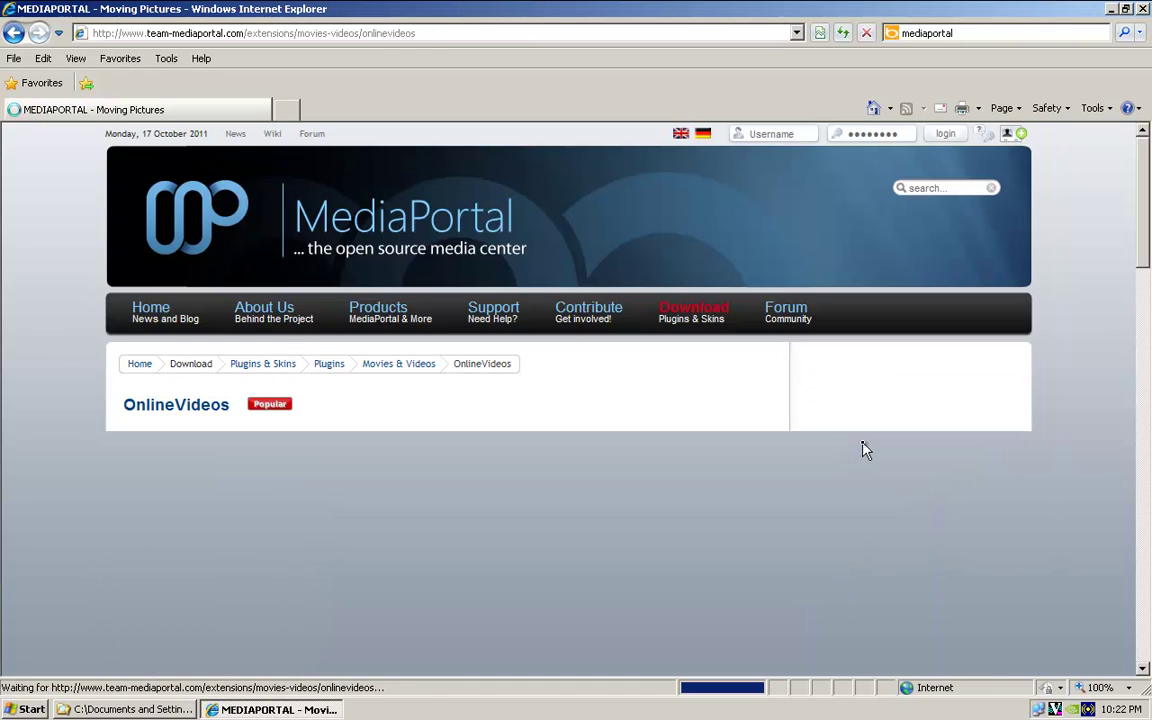